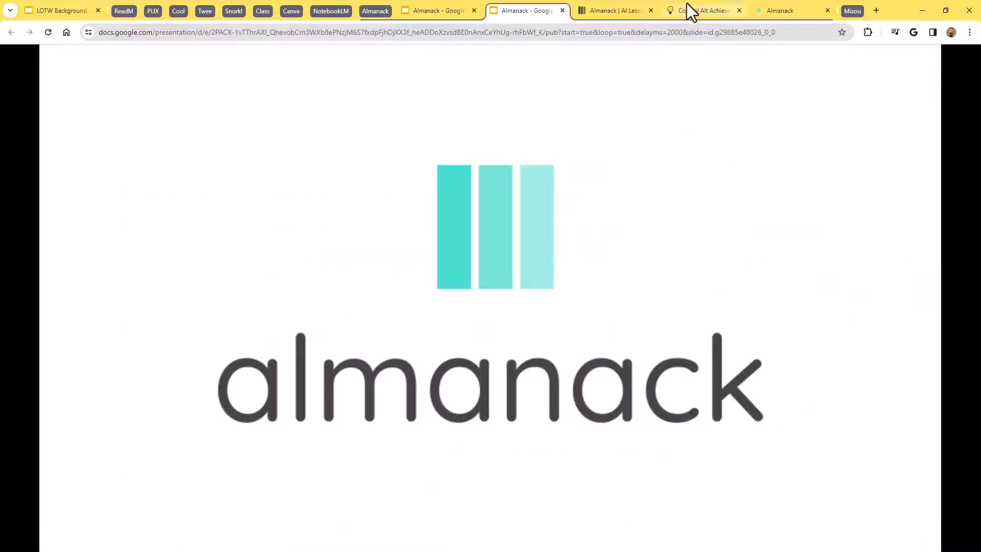
# - Switch to the Almanack | AI Lesson tab and browse the whole Tools grid, then return to the top
pyautogui.click(632, 11)
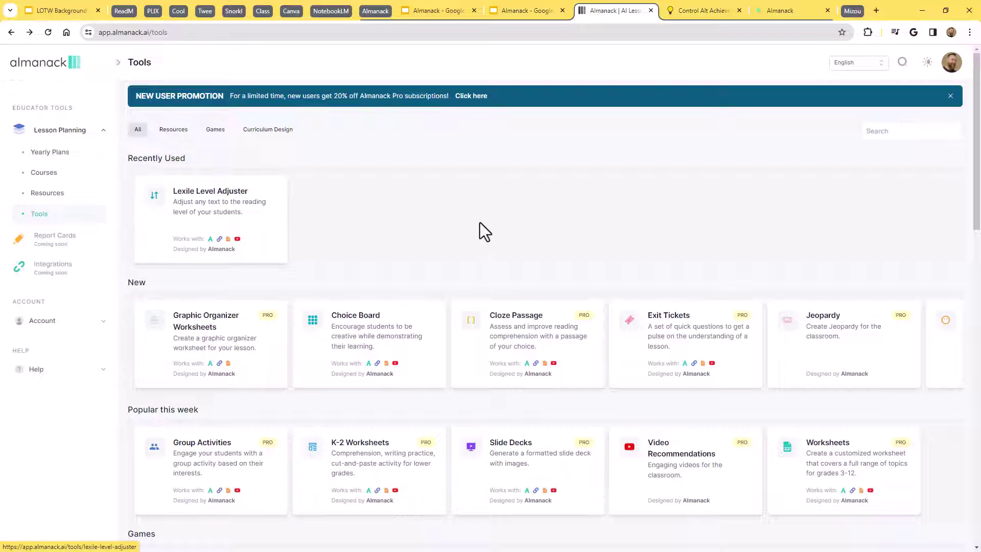
pyautogui.scroll(-4, 523, 228)
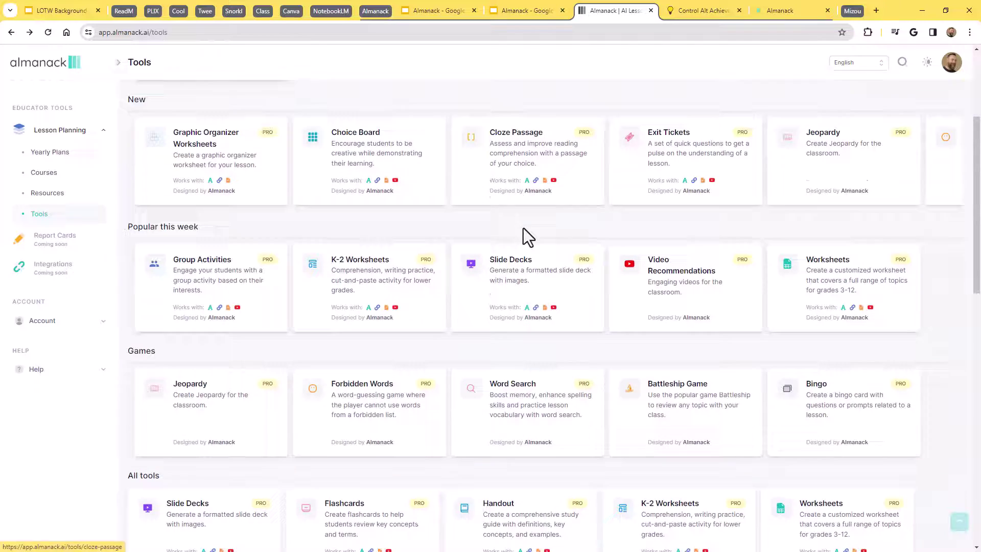
pyautogui.scroll(-4, 523, 228)
pyautogui.scroll(-2, 523, 228)
pyautogui.scroll(-1, 523, 228)
pyautogui.scroll(1, 524, 228)
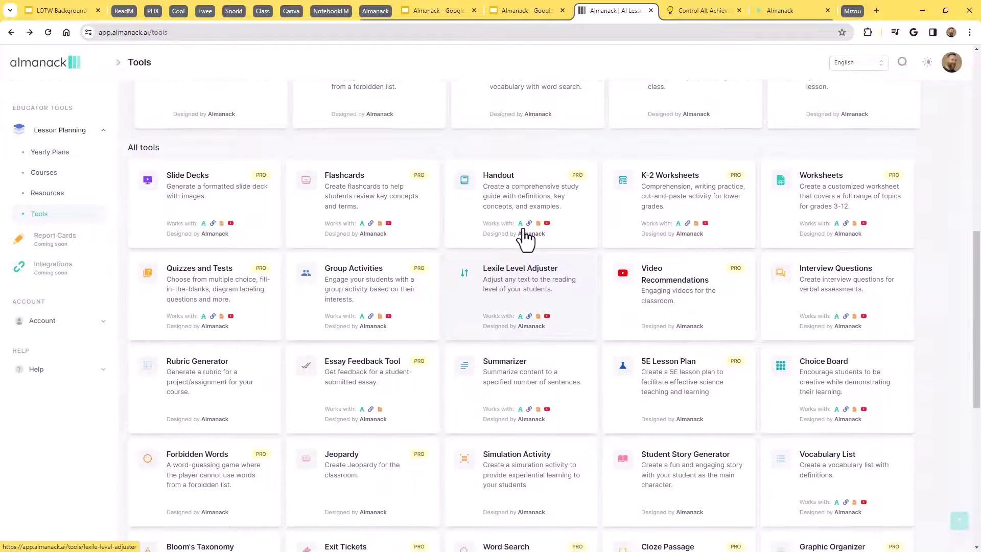
pyautogui.scroll(-1, 523, 228)
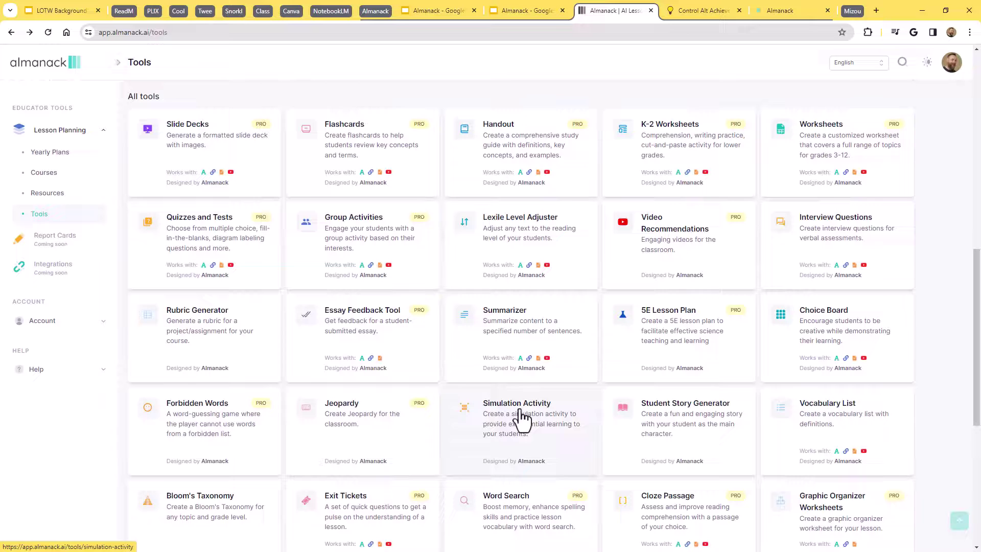
pyautogui.scroll(-7, 691, 407)
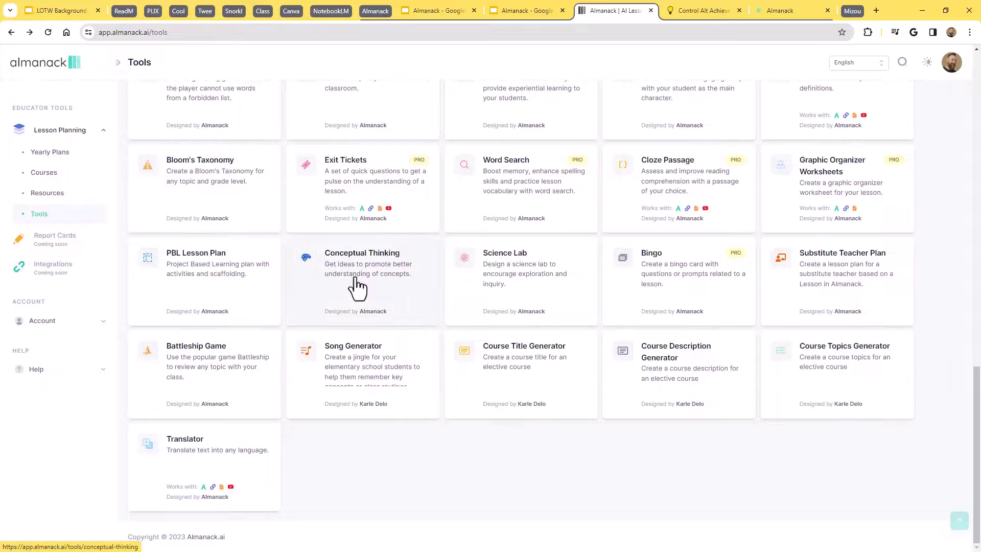
pyautogui.scroll(4, 400, 315)
pyautogui.scroll(7, 400, 315)
pyautogui.scroll(6, 403, 317)
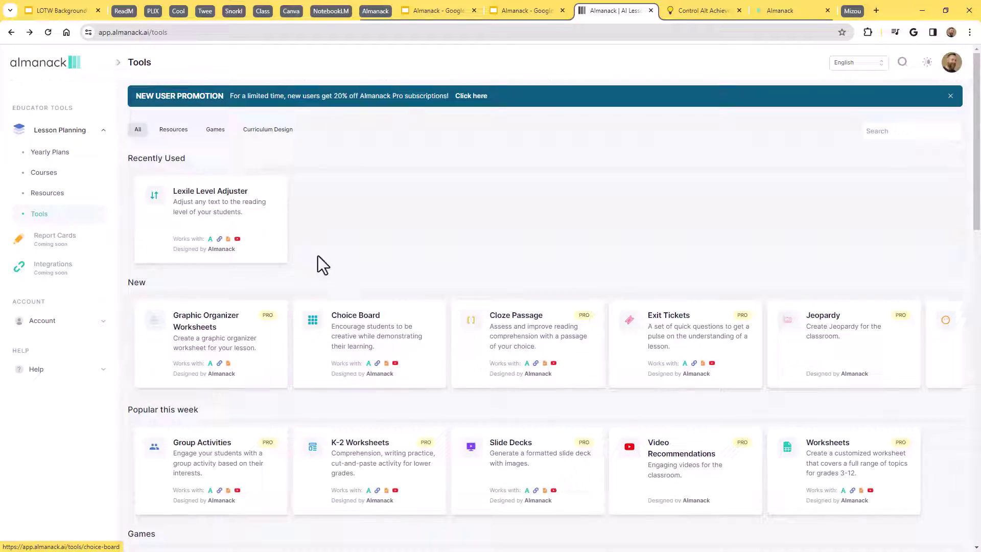
# - In Lexile Level Adjuster, choose 'YouTube video (with CC)', paste the video link, and target 3rd Grade
pyautogui.click(224, 209)
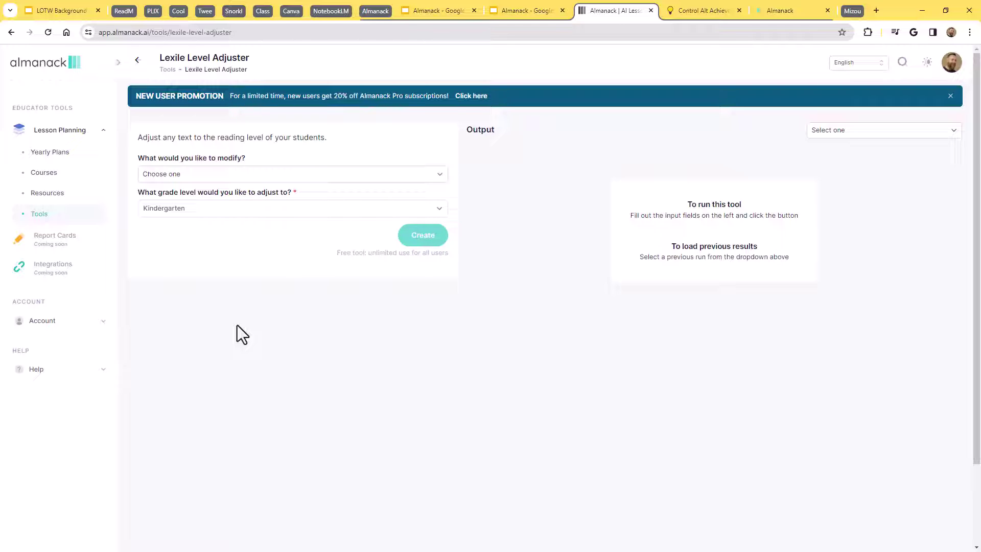
pyautogui.click(358, 178)
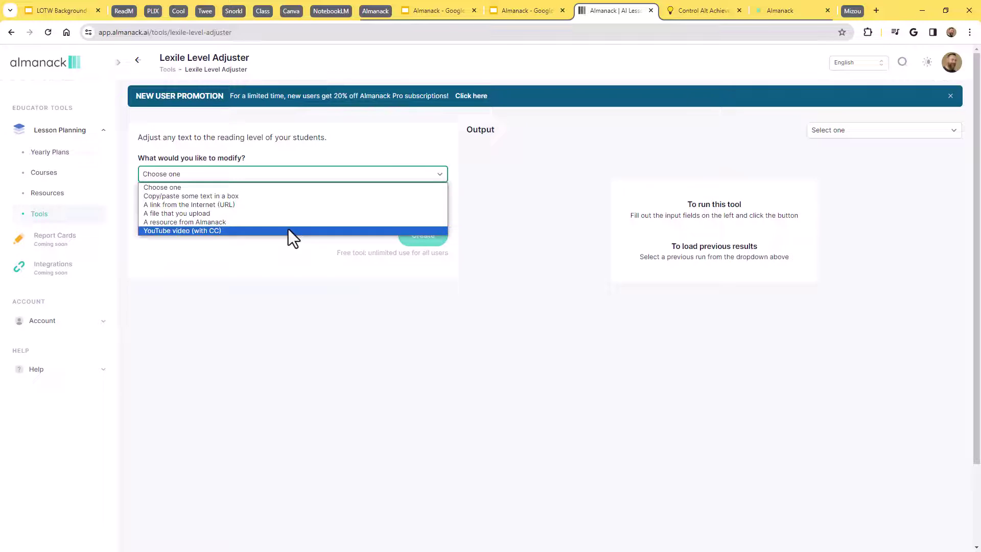
pyautogui.click(288, 231)
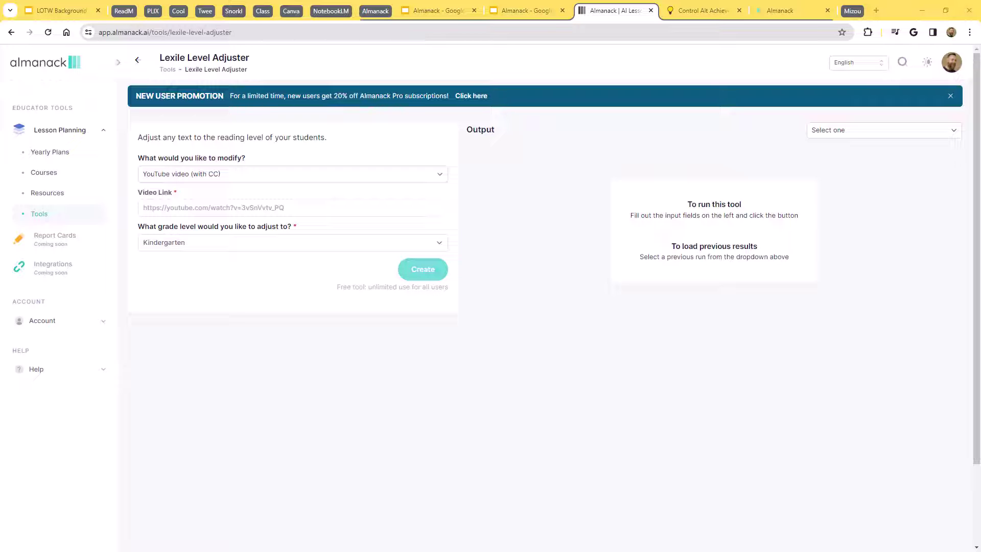
pyautogui.click(267, 207)
pyautogui.write('https://www.youtube.com/watch?v=Vtb3I8Vzlfg')
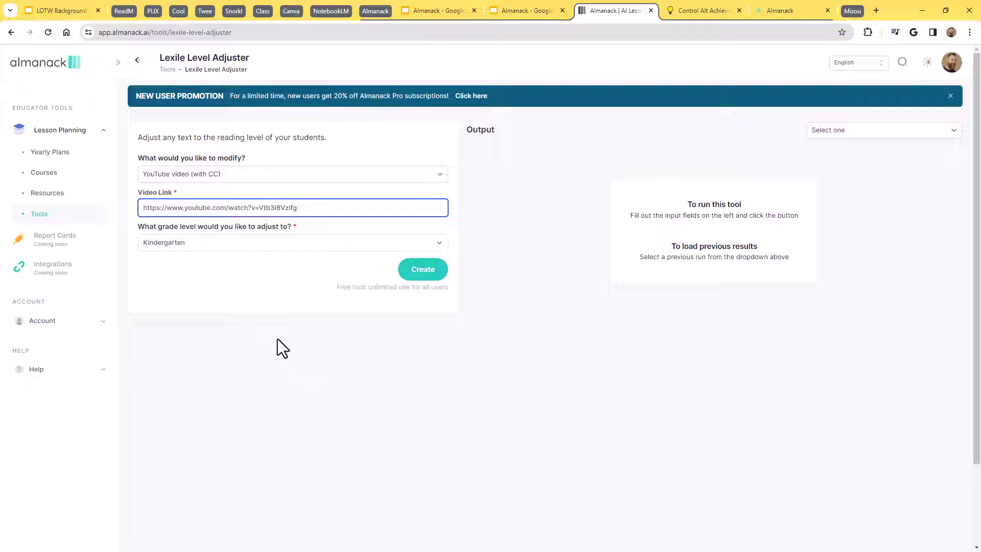
pyautogui.click(271, 250)
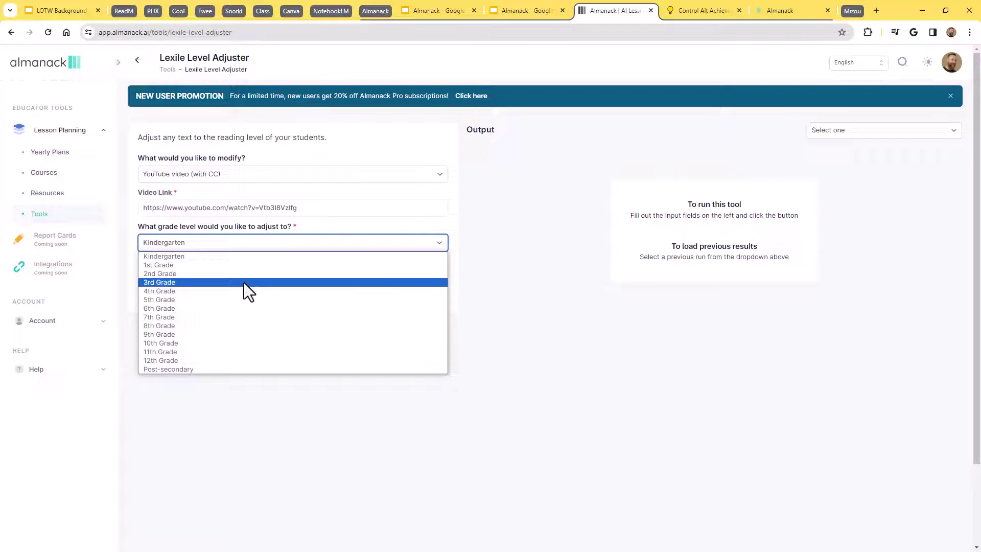
pyautogui.click(244, 283)
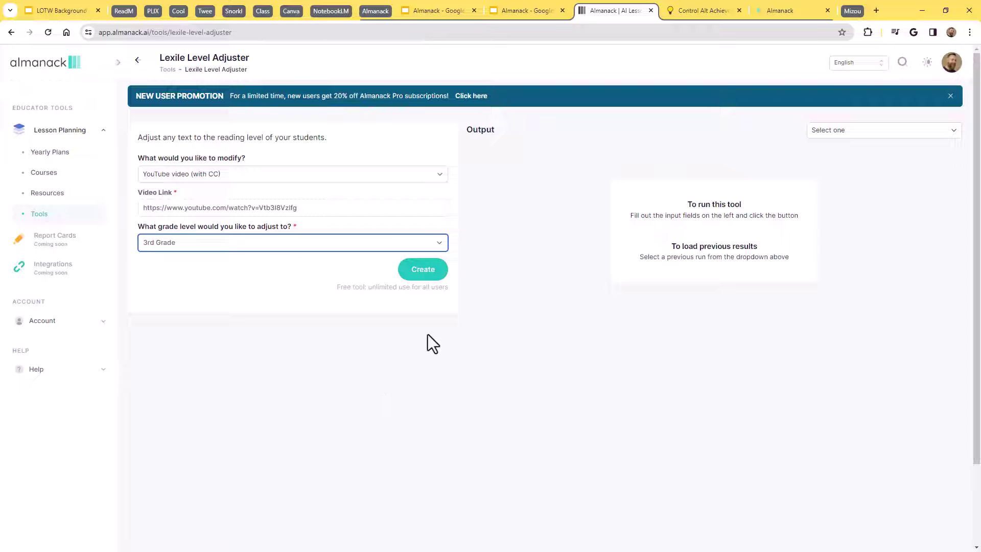
# - Create the 3rd-grade rewrite, edit and save it, and review the Export formats
pyautogui.click(424, 271)
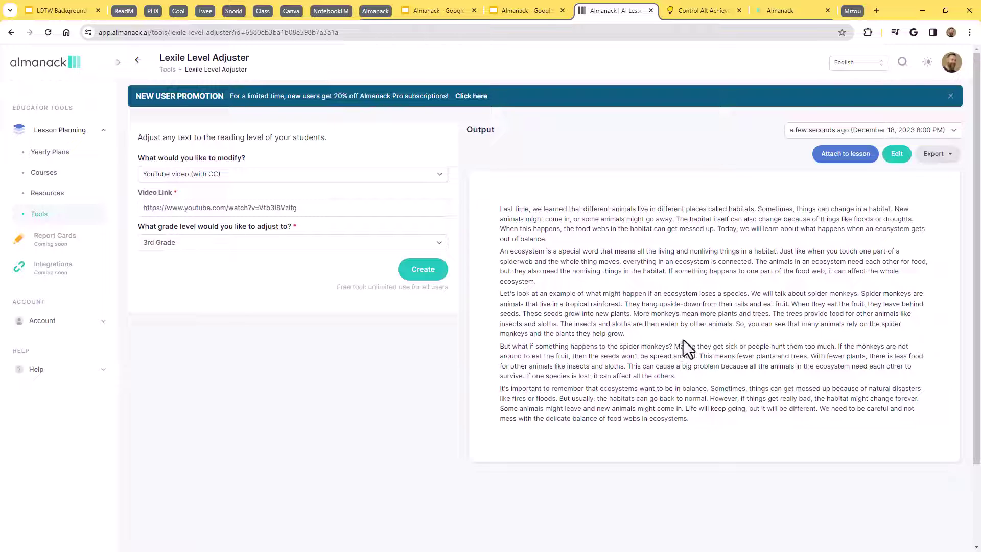
pyautogui.click(897, 154)
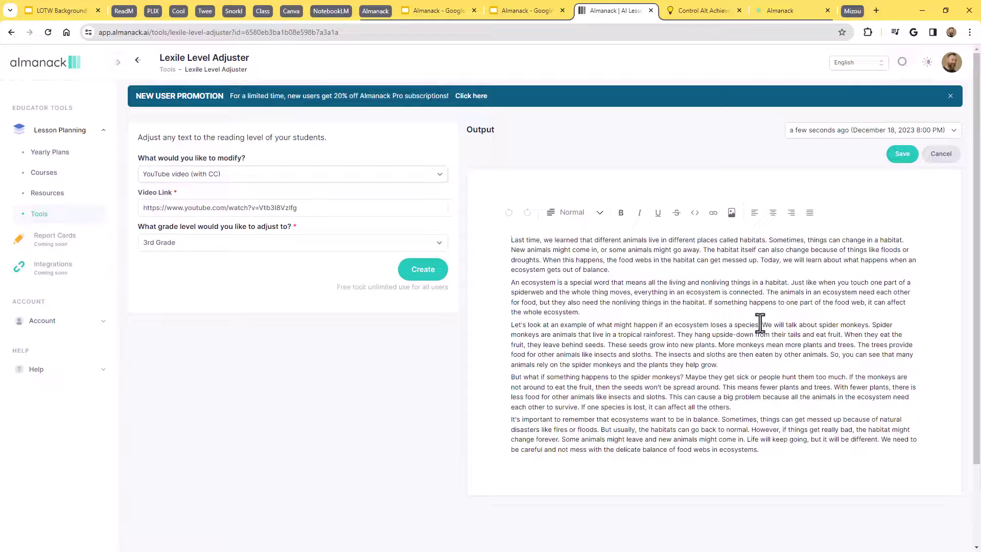
pyautogui.click(902, 154)
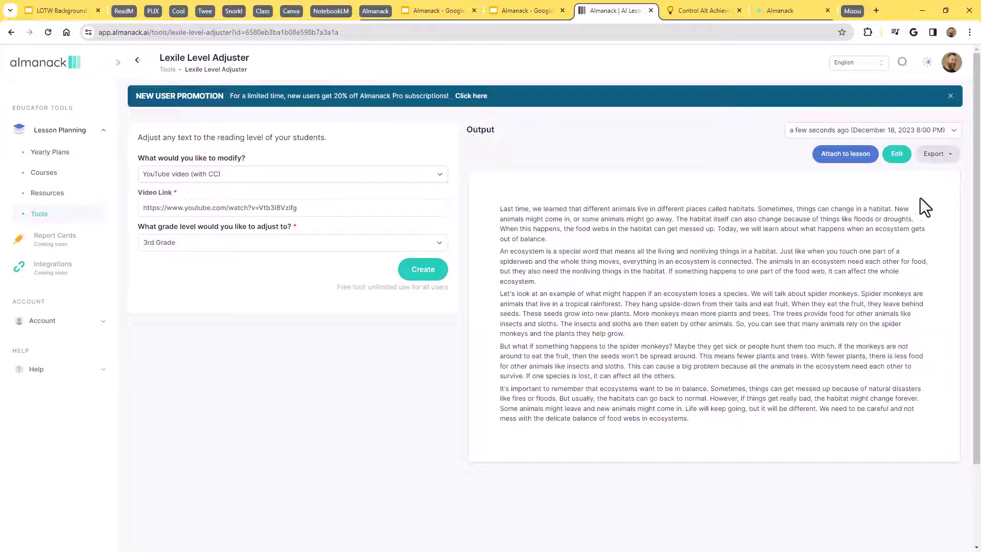
pyautogui.click(951, 156)
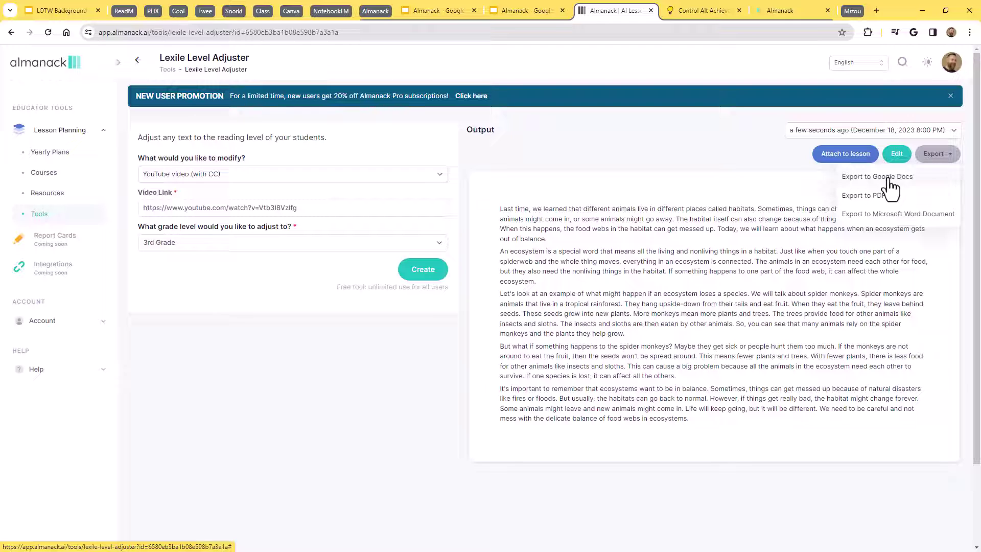
pyautogui.click(400, 391)
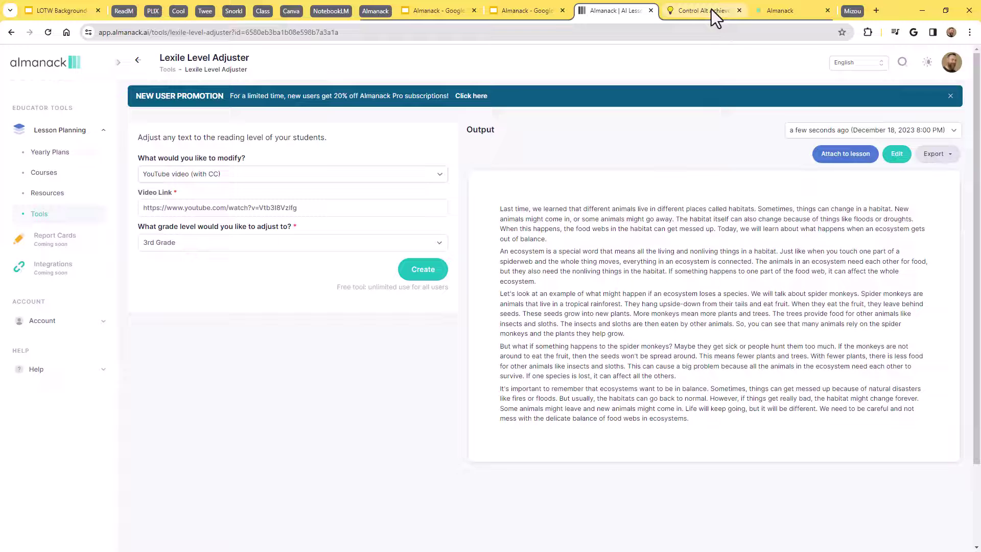
# - On the Almanack website tab, view the free, $11.99 Pro and school district pricing plans
pyautogui.click(781, 10)
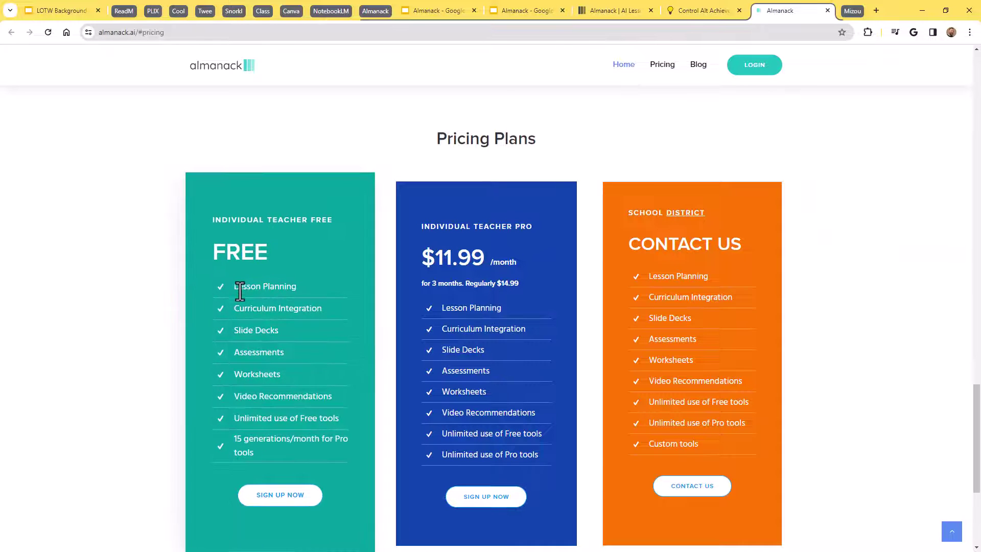
pyautogui.scroll(-1, 91, 330)
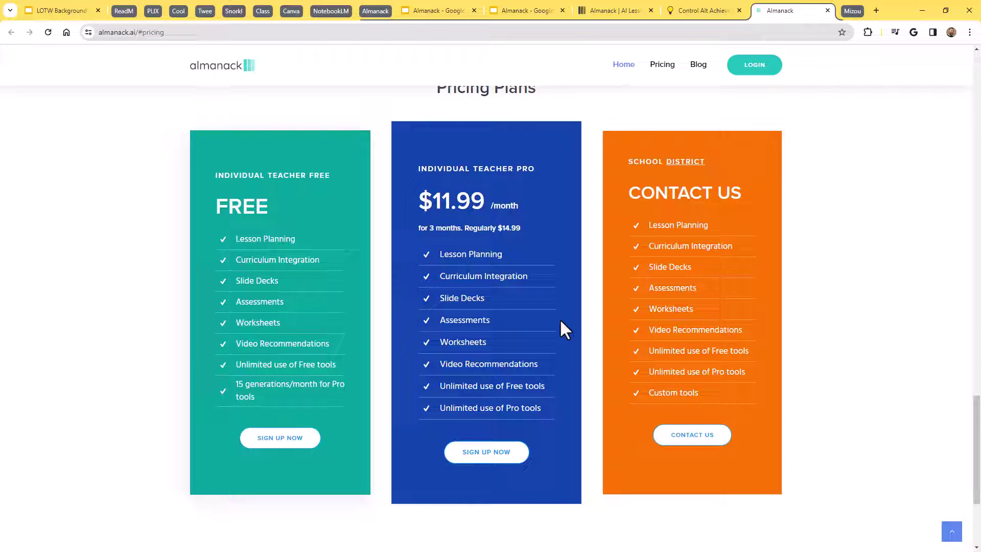
pyautogui.scroll(1, 537, 383)
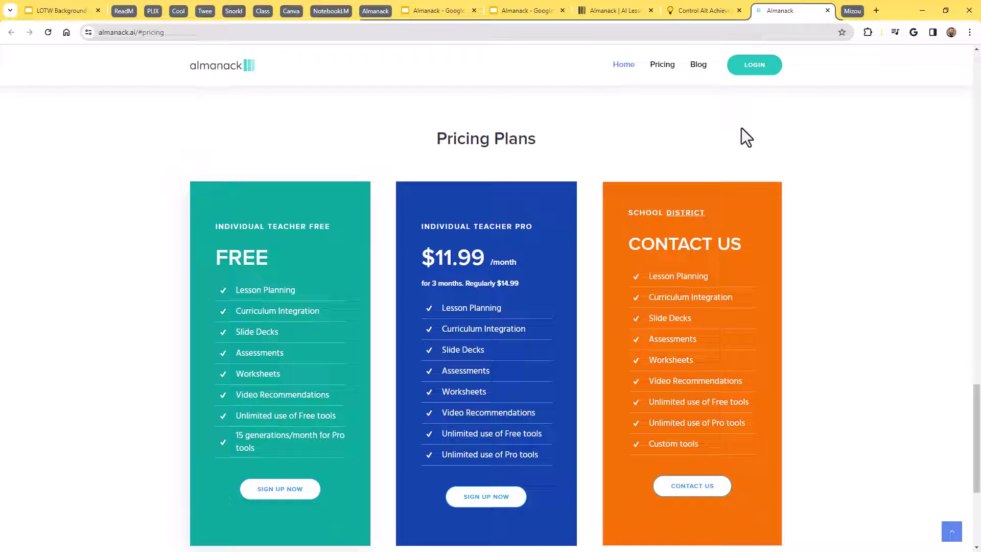
# - Go back to the AI Lesson tab, step Back and Forward, then open Tools from the sidebar
pyautogui.click(618, 12)
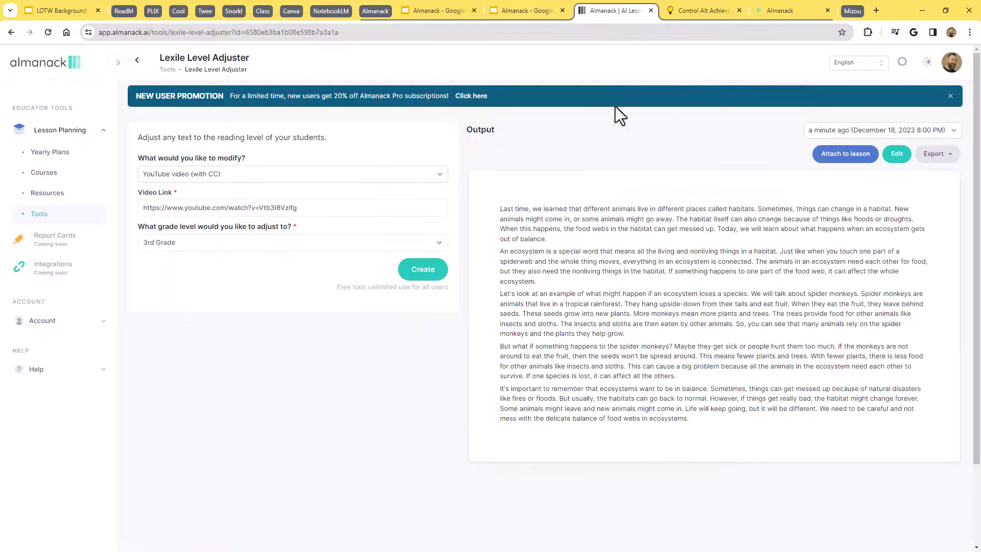
pyautogui.click(137, 60)
pyautogui.click(137, 60)
pyautogui.click(39, 215)
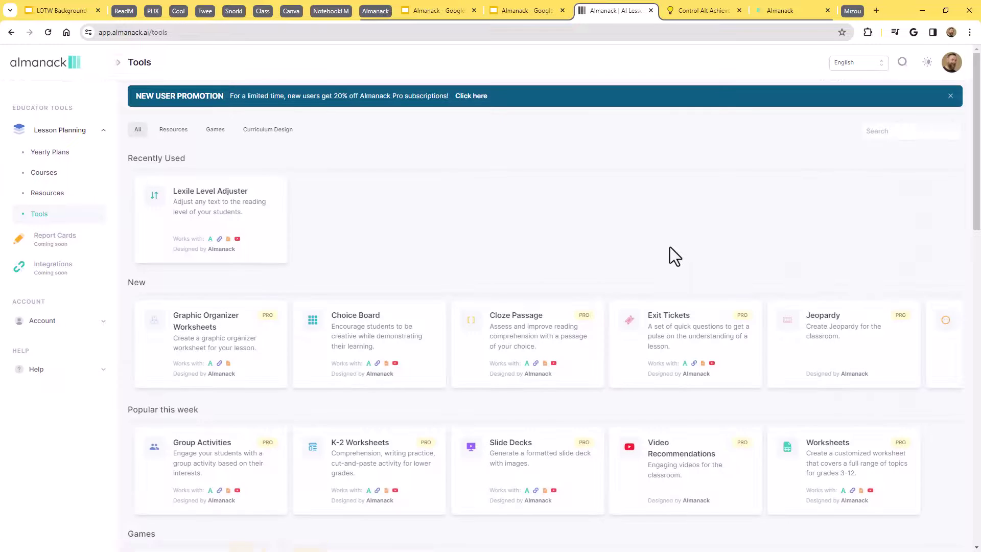